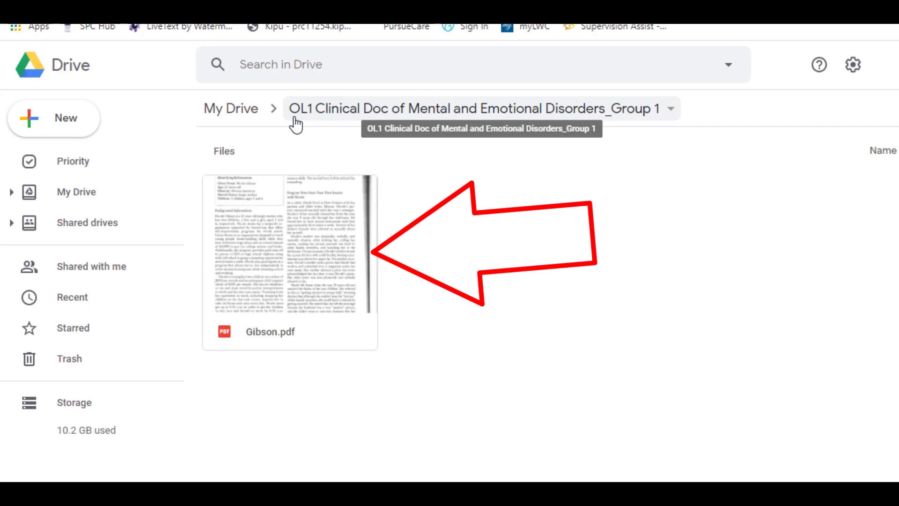
Create a blank Google Docs document in the Group 1 folder and enter the heading "Introductions" on its first line
{"action": "left_click", "coordinate": [54, 135]}
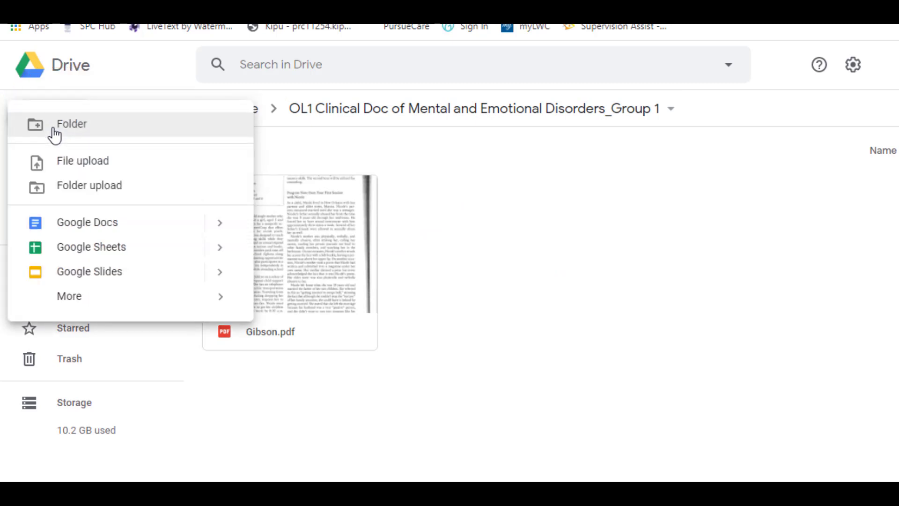
{"action": "left_click", "coordinate": [79, 232]}
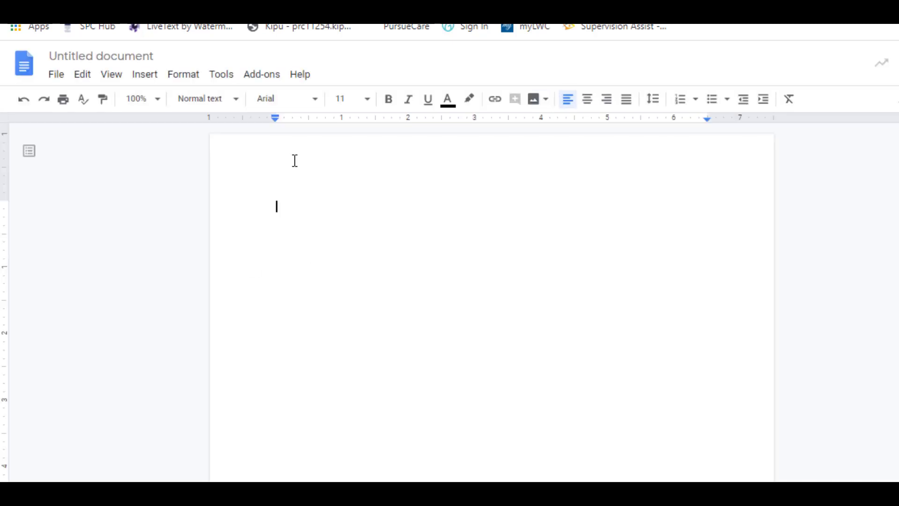
{"action": "type", "text": "INtrod"}
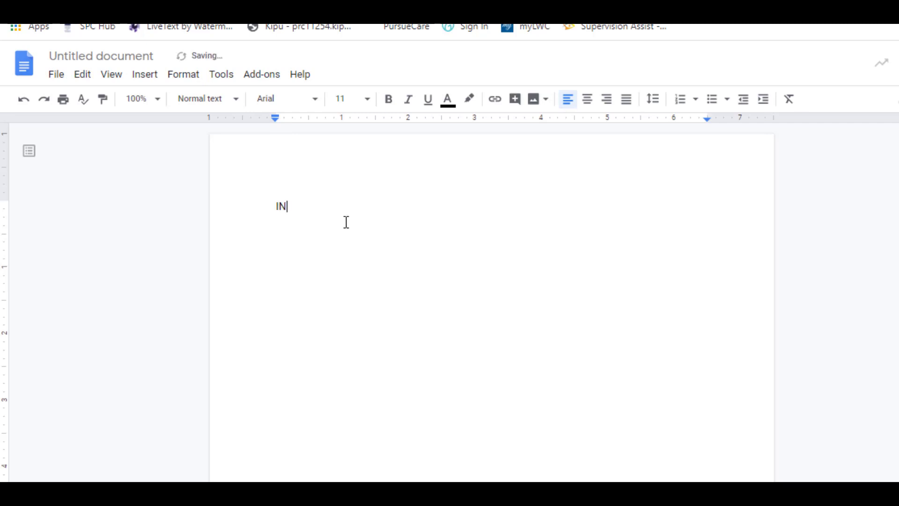
{"action": "key", "text": "BackSpace"}
{"action": "key", "text": "BackSpace"}
{"action": "key", "text": "BackSpace"}
{"action": "key", "text": "BackSpace"}
{"action": "key", "text": "BackSpace"}
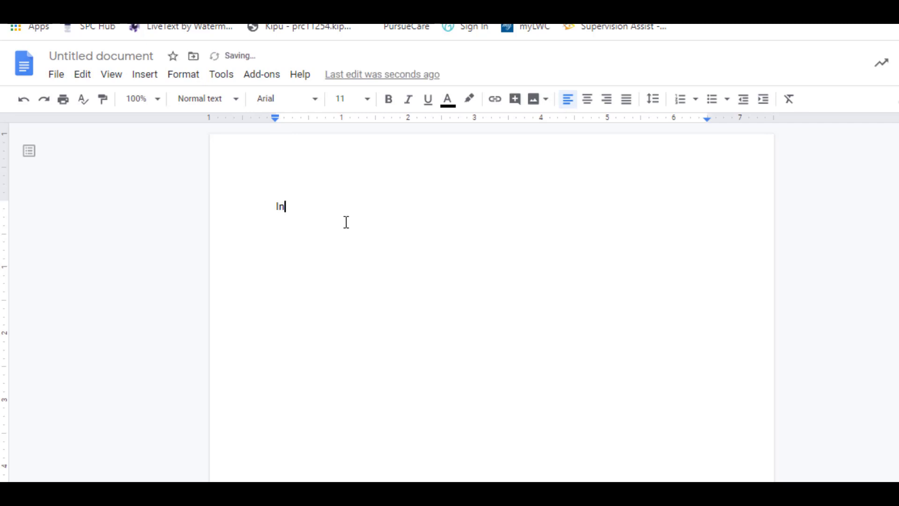
{"action": "type", "text": "ntroductions"}
{"action": "key", "text": "Return"}
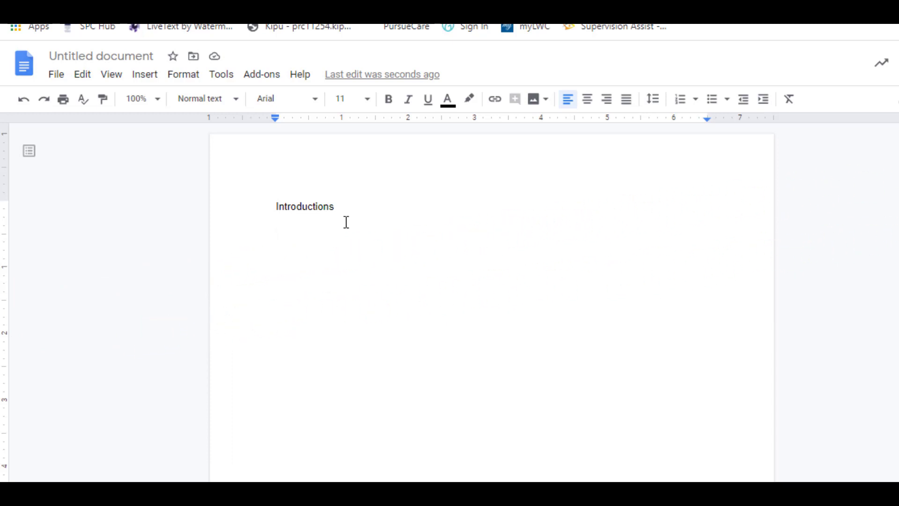
Below the heading, write in red text the instructor's greeting about teaching the clinical documentation, followed by "Please introduce yourself here."
{"action": "left_click", "coordinate": [448, 101]}
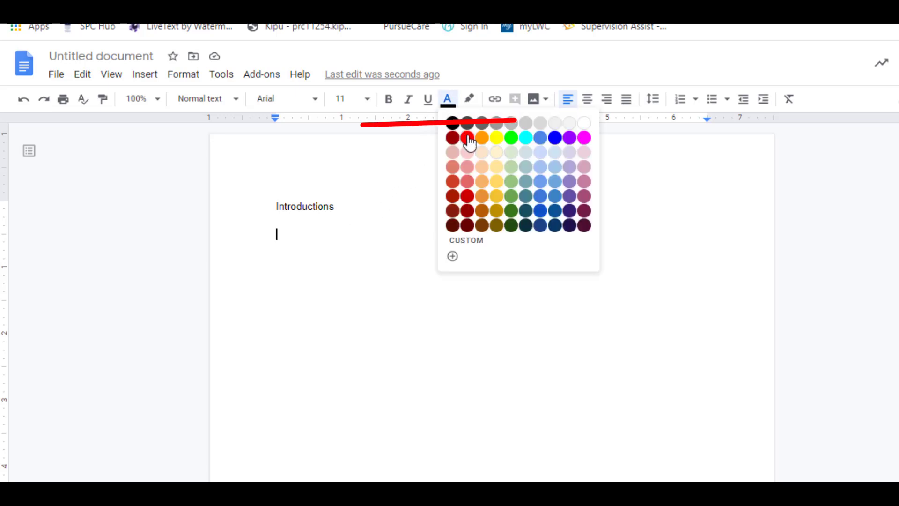
{"action": "left_click", "coordinate": [467, 138]}
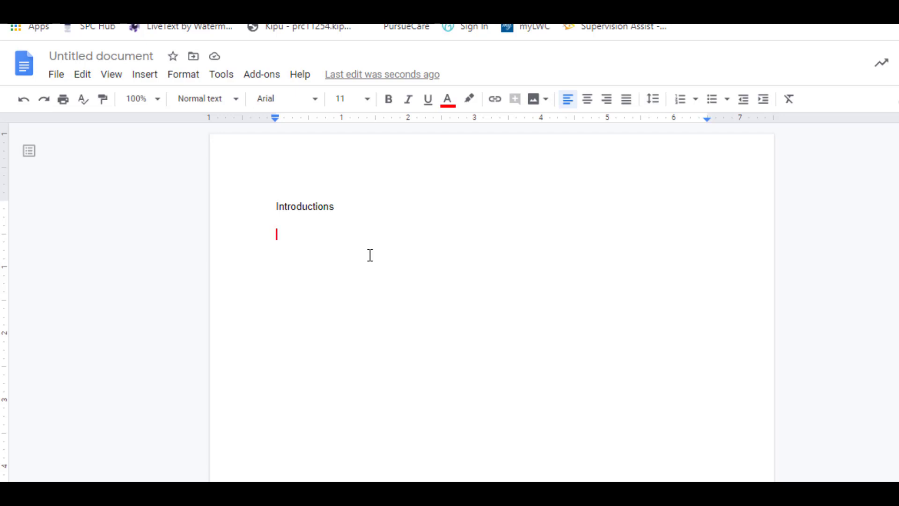
{"action": "type", "text": "Hi I am Dr. Gallo and I am excited to teach you about the clinical documentation that you will use in this course, in your clinical classes, and throughout your career as a counselor.  Please introduce yourself here."}
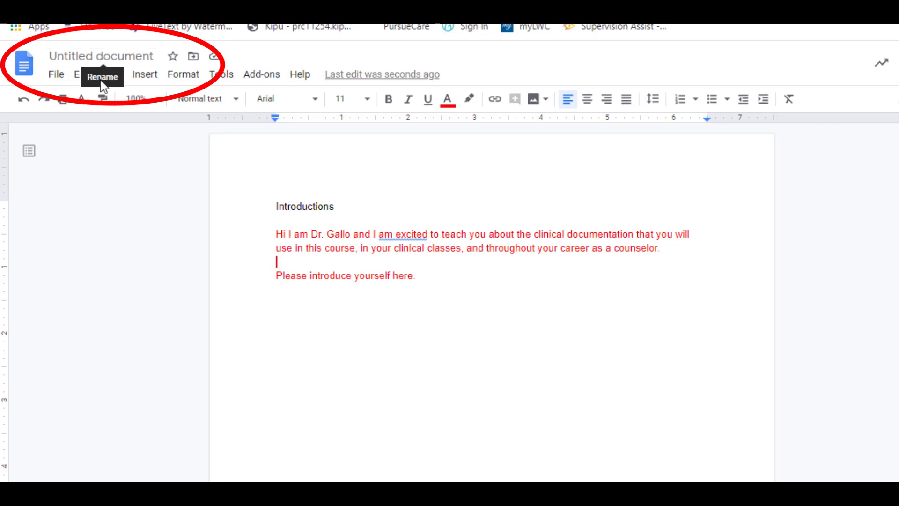
Name the document Introductions and return to the Group 1 folder in Drive
{"action": "left_click", "coordinate": [156, 53]}
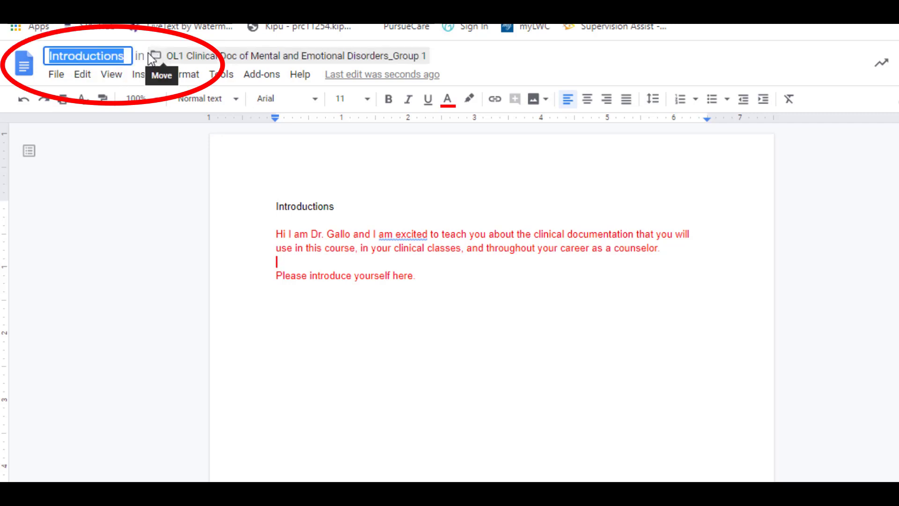
{"action": "left_click", "coordinate": [128, 56]}
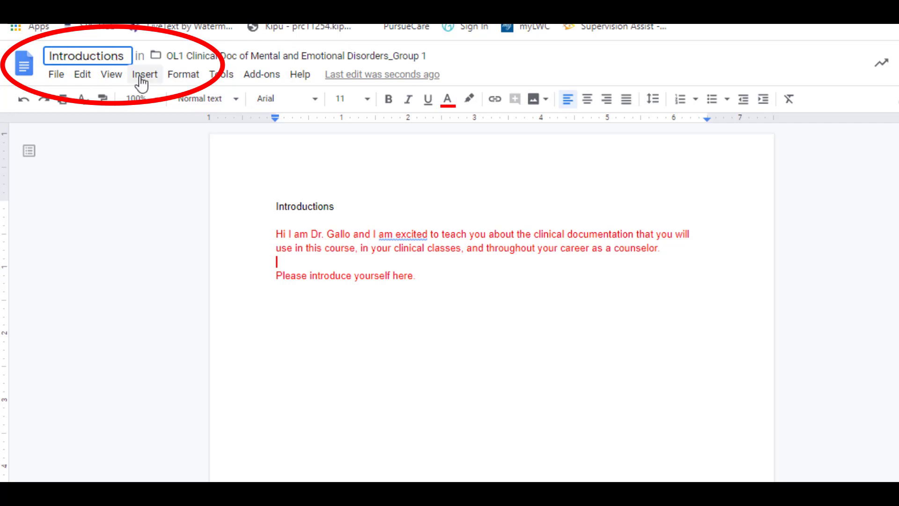
{"action": "left_click", "coordinate": [147, 203]}
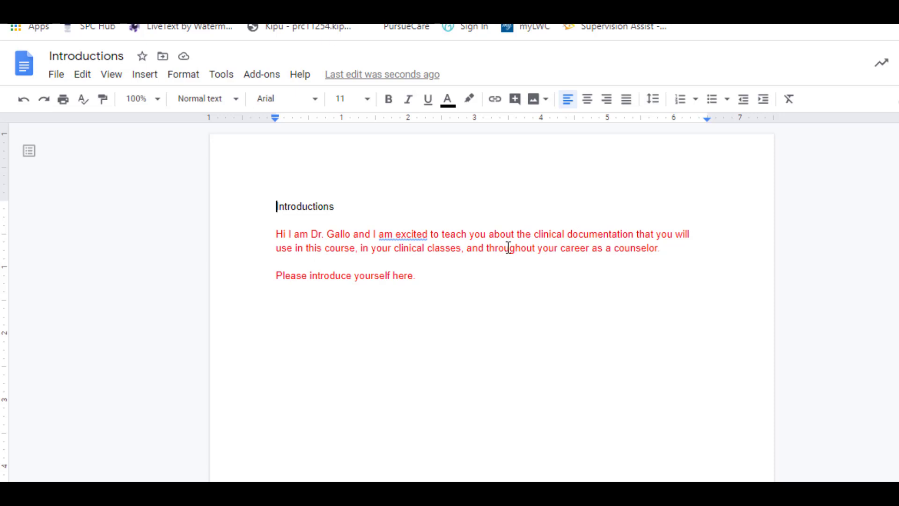
{"action": "left_click", "coordinate": [154, 10]}
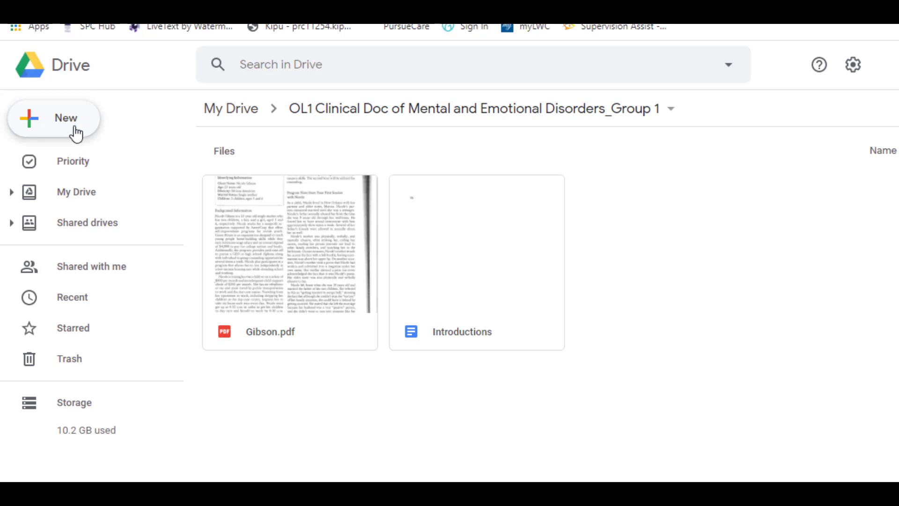
Switch to the course syllabus in Word and read the client case forms listed for the Google Documents Group Project
{"action": "mouse_move", "coordinate": [624, 491]}
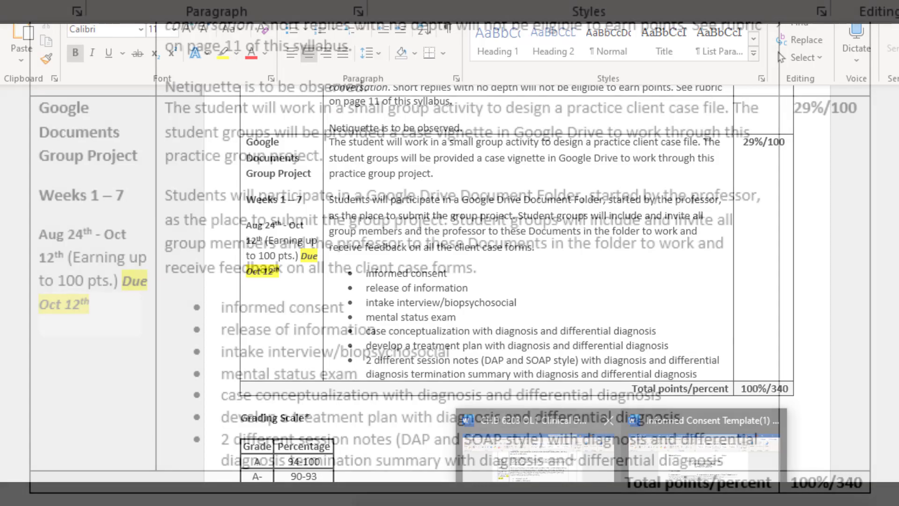
{"action": "left_click", "coordinate": [536, 454]}
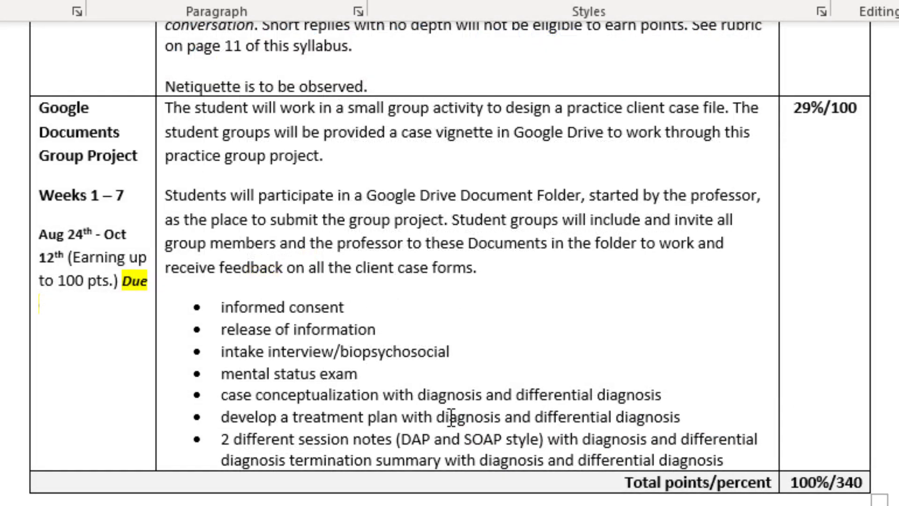
{"action": "left_click", "coordinate": [375, 307]}
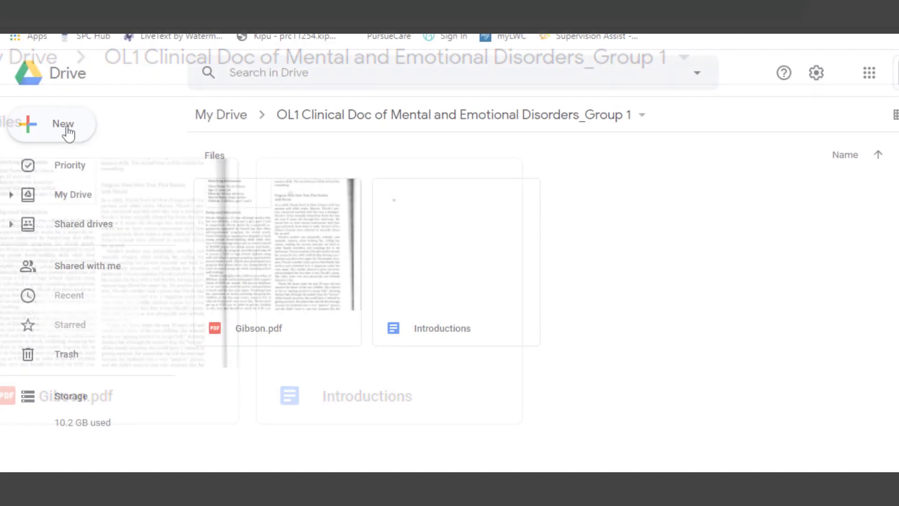
Create another blank Google Docs document in the folder and paste in the entire content of the Informed Consent Template from Word
{"action": "left_click", "coordinate": [66, 135]}
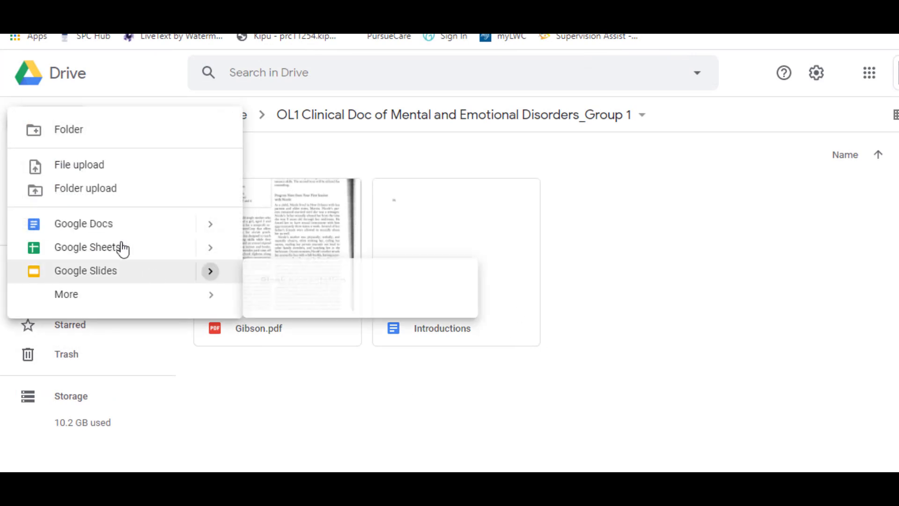
{"action": "left_click", "coordinate": [115, 229]}
{"action": "mouse_move", "coordinate": [595, 487]}
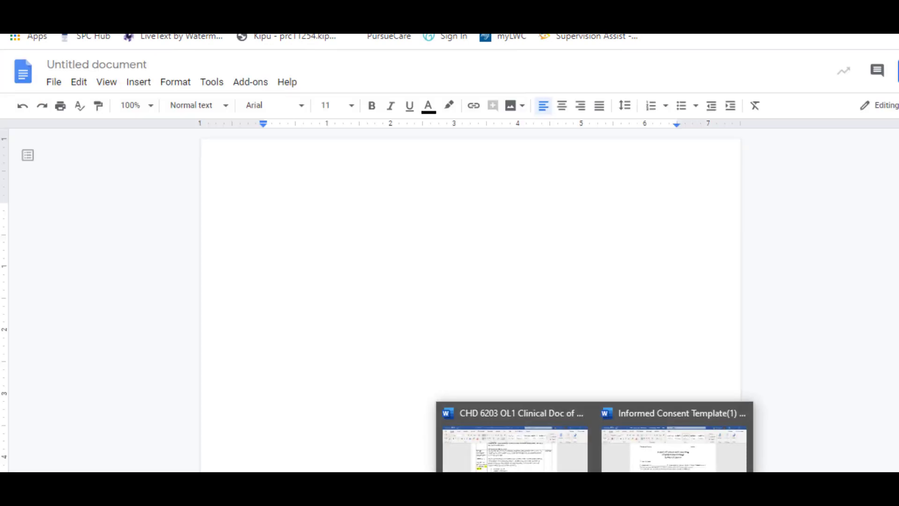
{"action": "left_click", "coordinate": [675, 445]}
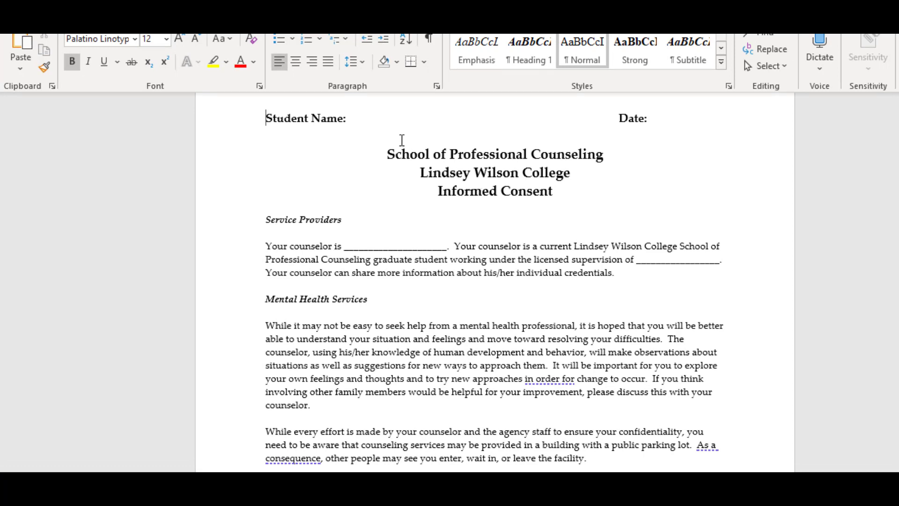
{"action": "key", "text": "ctrl+a"}
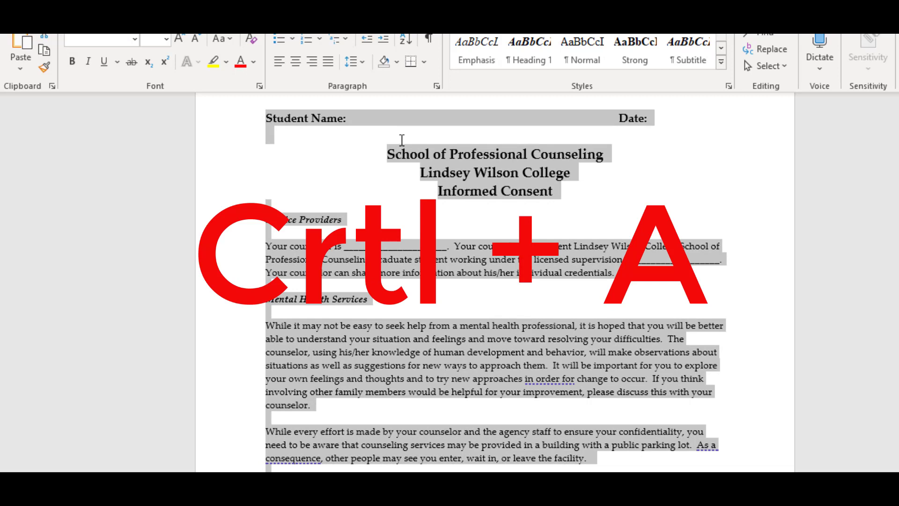
{"action": "key", "text": "ctrl+c"}
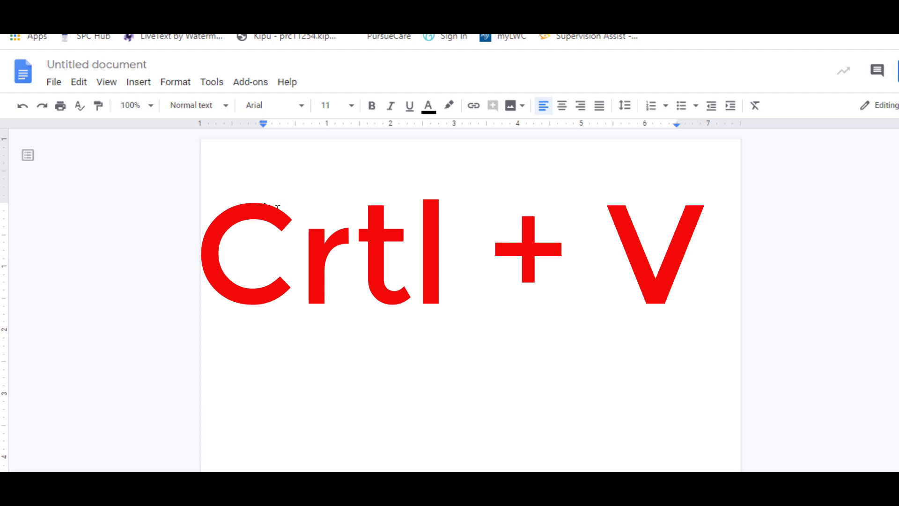
{"action": "key", "text": "ctrl+v"}
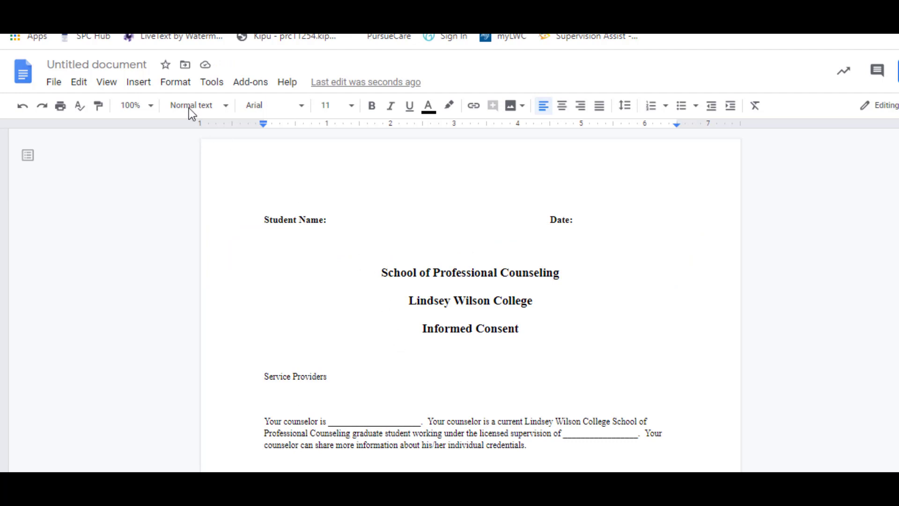
Rename the document containing the pasted consent template as Informed Consent
{"action": "left_click", "coordinate": [137, 64]}
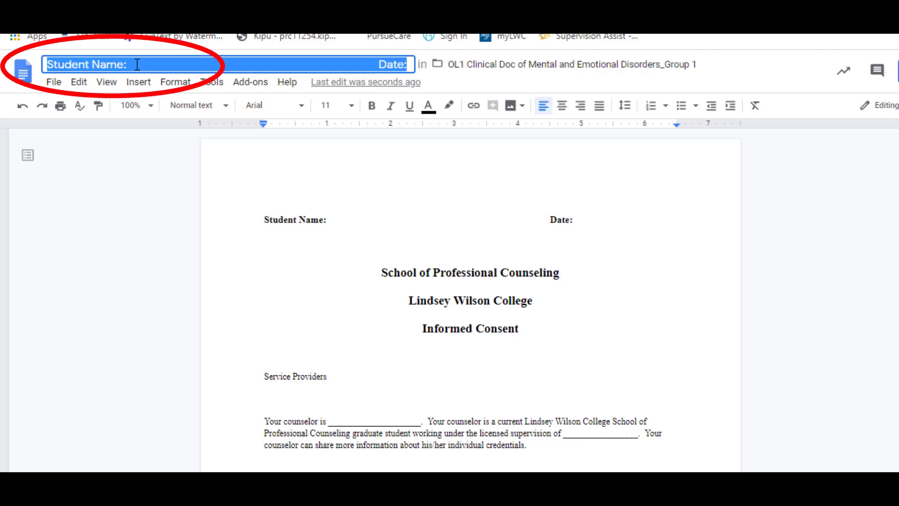
{"action": "type", "text": "Info"}
{"action": "type", "text": "r"}
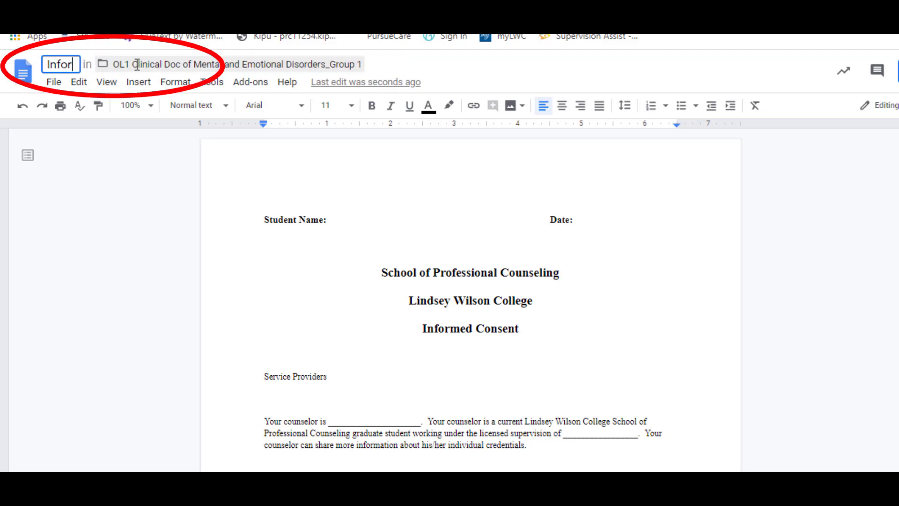
{"action": "type", "text": "med Consent"}
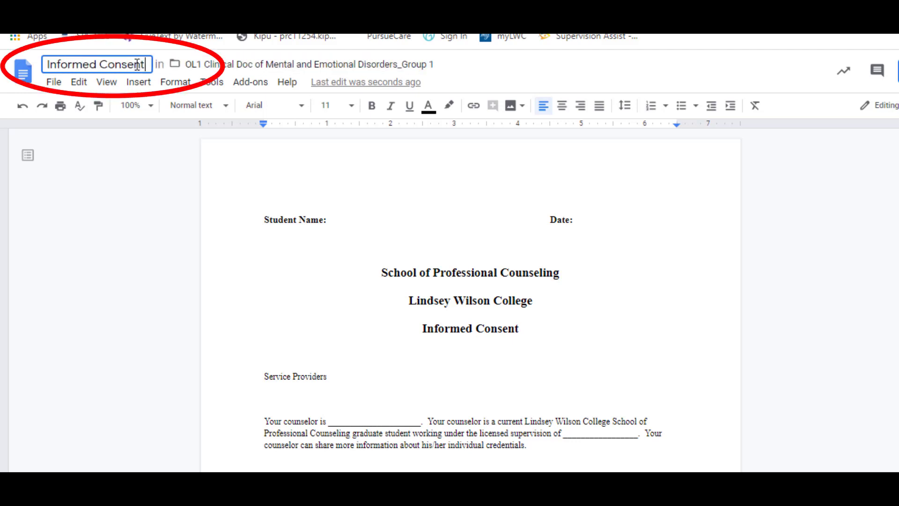
{"action": "key", "text": "Return"}
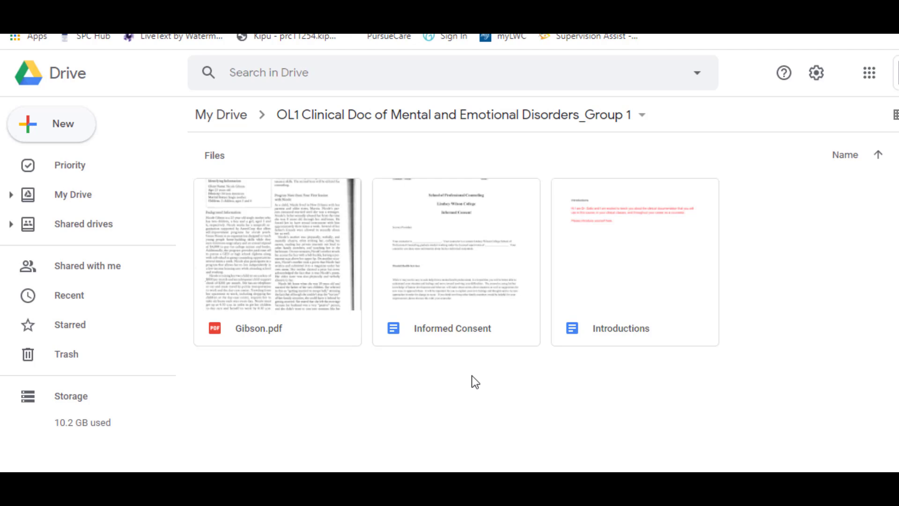
Open the Informed Consent document from the folder and delete the blank space between the Student Name line and the School of Professional Counseling heading
{"action": "double_click", "coordinate": [458, 273]}
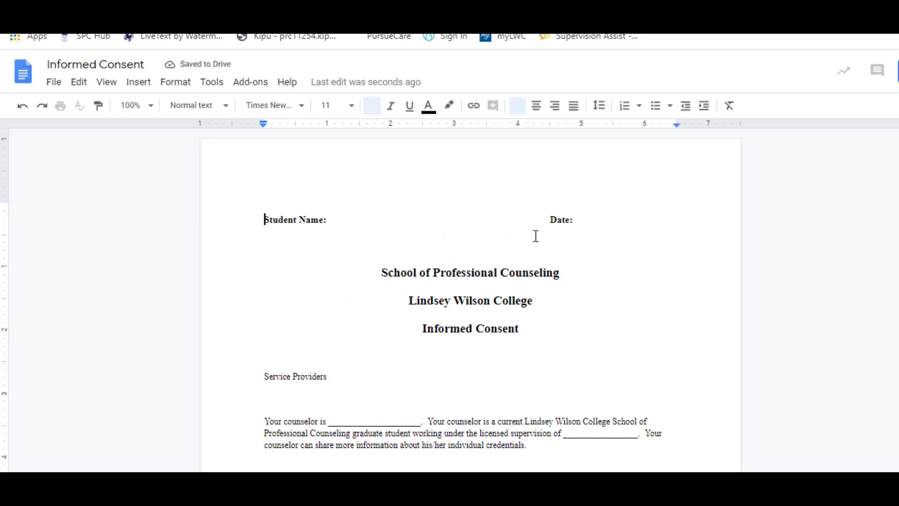
{"action": "left_click", "coordinate": [521, 244]}
{"action": "key", "text": "BackSpace"}
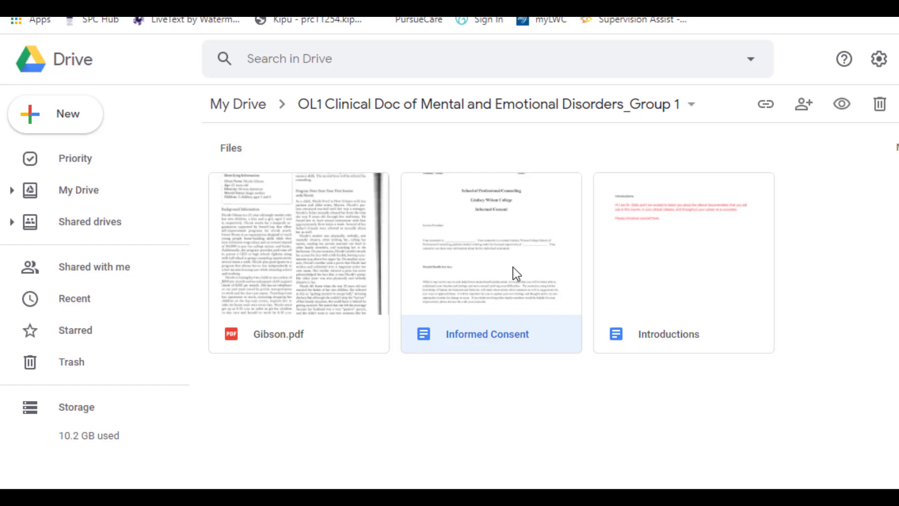
Remove the Informed Consent document from the Group 1 folder and permanently empty the Drive trash
{"action": "right_click", "coordinate": [515, 275]}
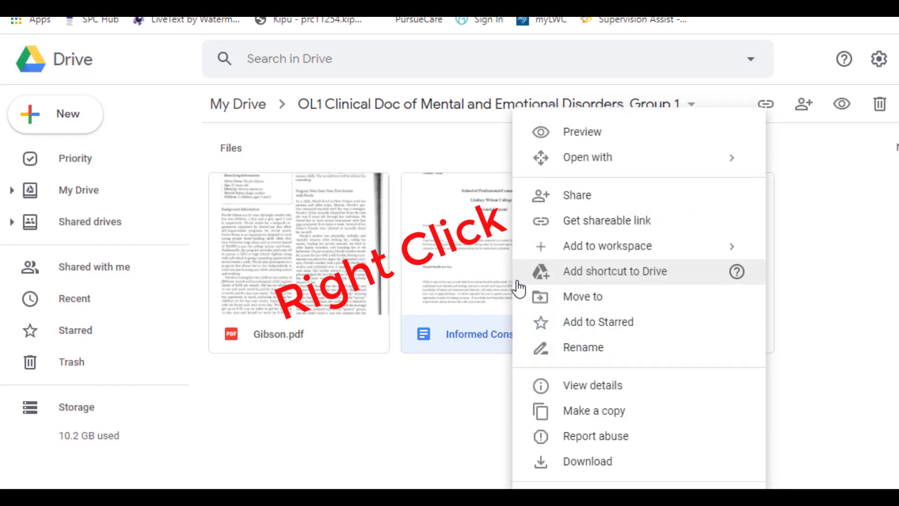
{"action": "left_click", "coordinate": [583, 499]}
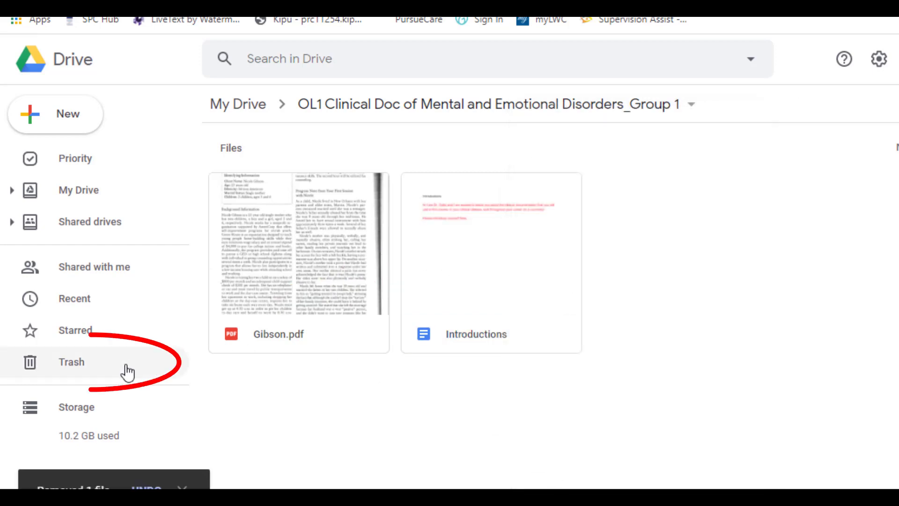
{"action": "left_click", "coordinate": [100, 368]}
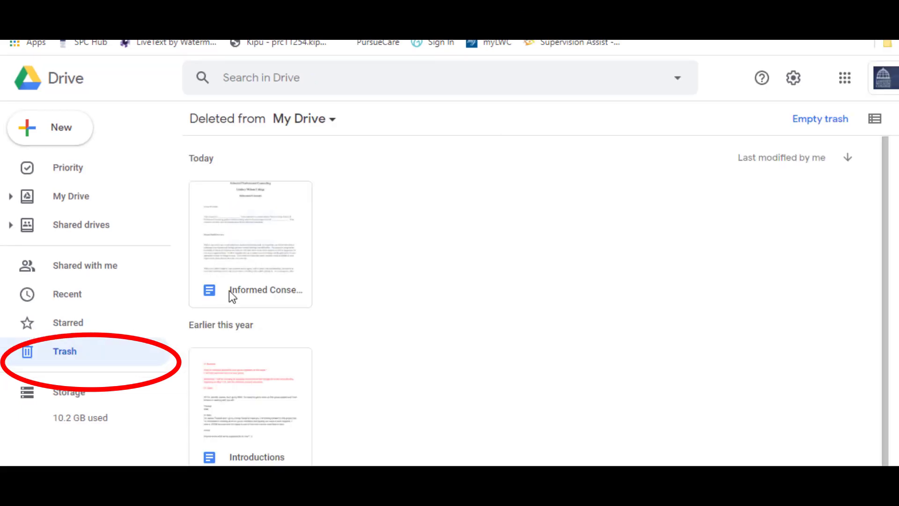
{"action": "left_click", "coordinate": [819, 121]}
{"action": "left_click", "coordinate": [541, 329]}
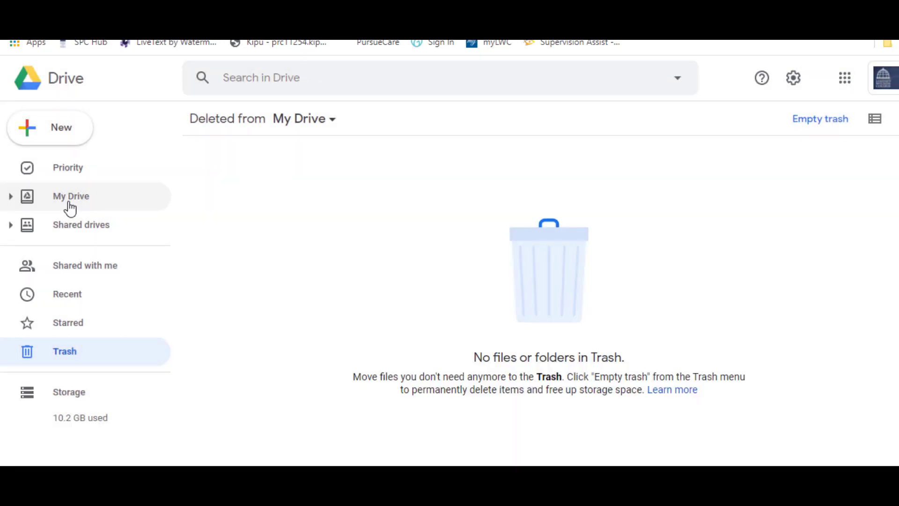
Return to the OL1 Clinical Doc of Mental and Emotional Disorders_Group 1 folder and open the Introductions document
{"action": "left_click", "coordinate": [70, 197]}
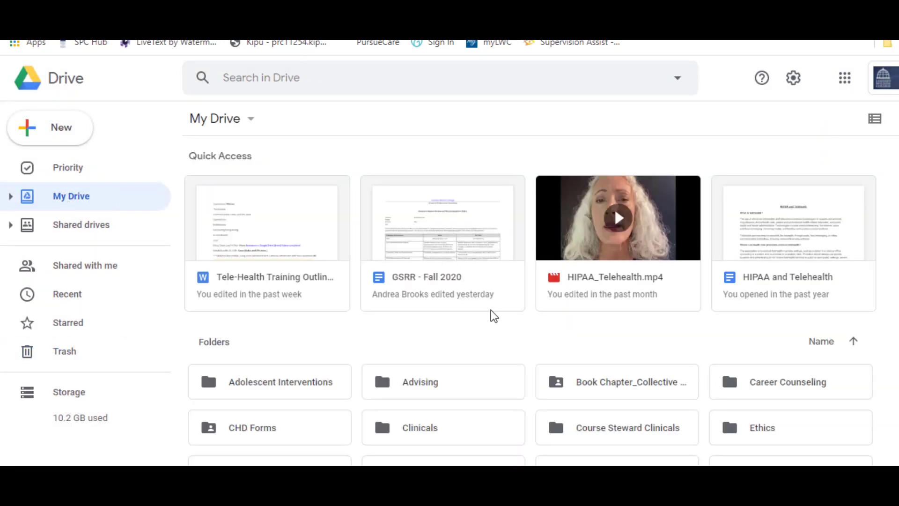
{"action": "scroll", "coordinate": [493, 316], "scroll_direction": "down", "scroll_amount": 4}
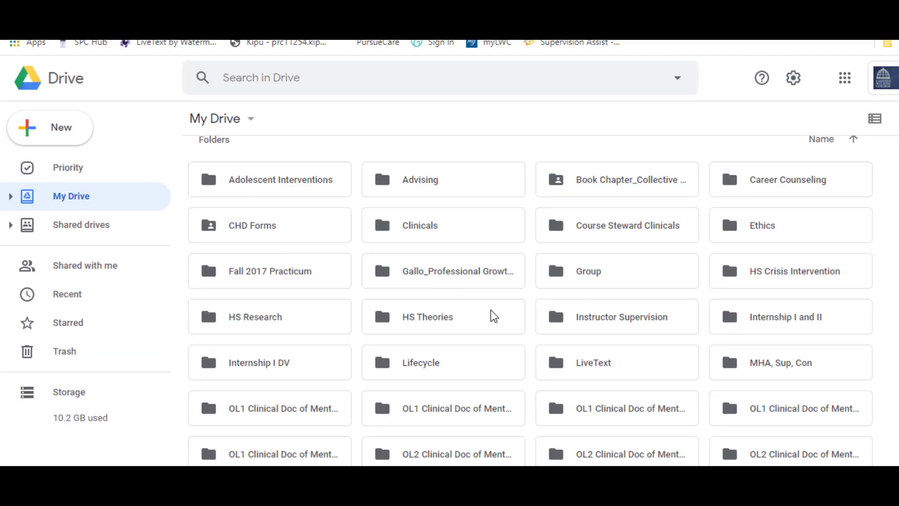
{"action": "left_click", "coordinate": [265, 409]}
{"action": "double_click", "coordinate": [264, 408]}
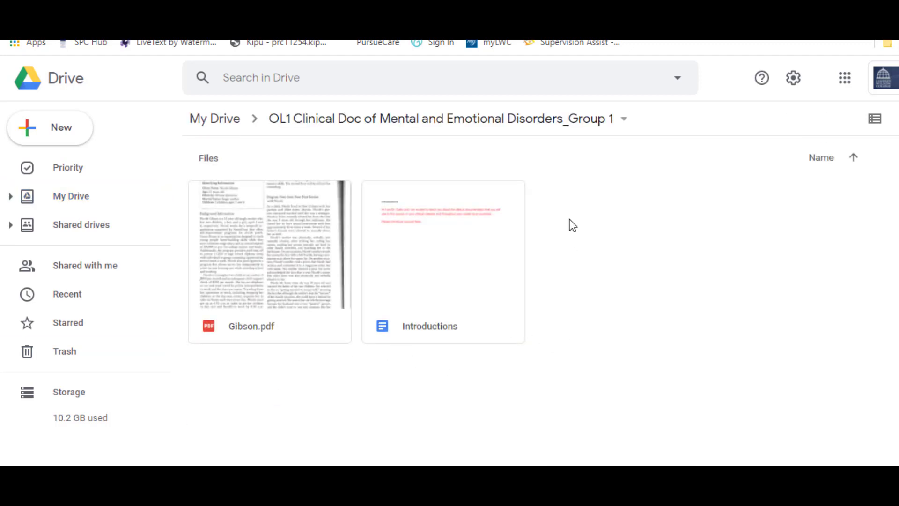
{"action": "double_click", "coordinate": [437, 213]}
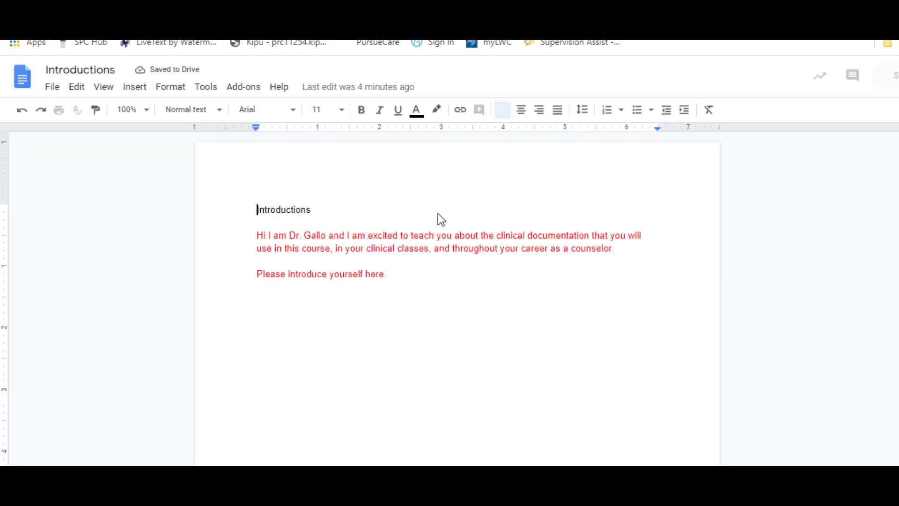